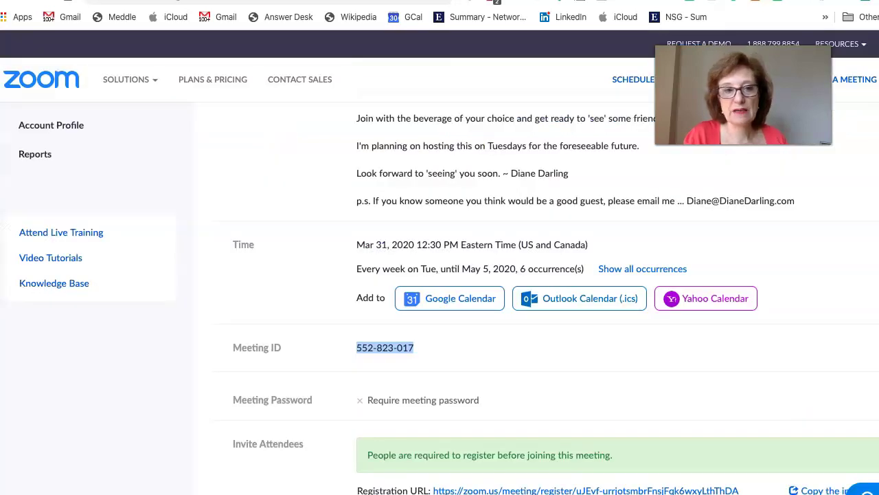
# Step: Review the Tuesday Virtual Cafe meeting's description, schedule, meeting ID, registration link, video, audio and meeting options
pyautogui.scroll(3, 439, 275)
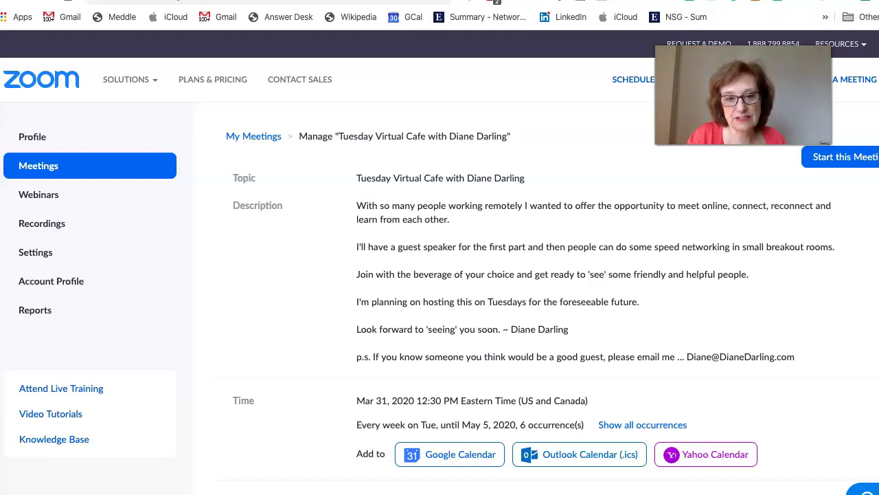
pyautogui.scroll(-4, 440, 295)
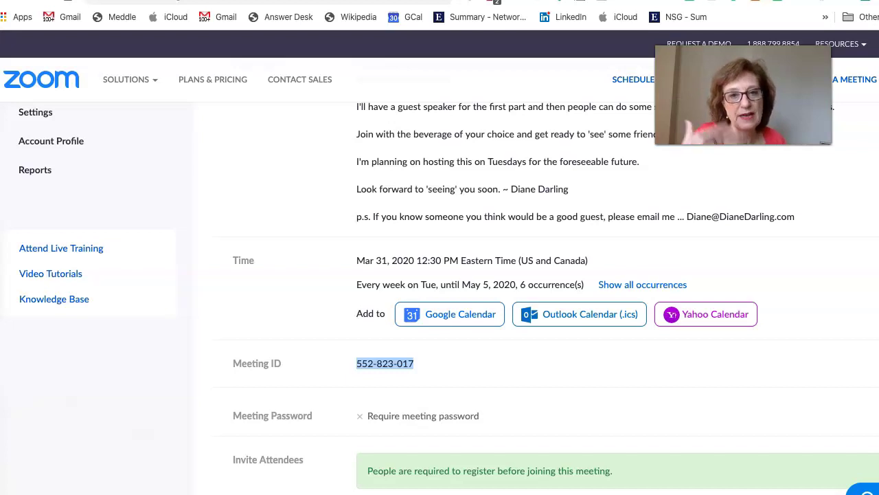
pyautogui.scroll(-3, 440, 295)
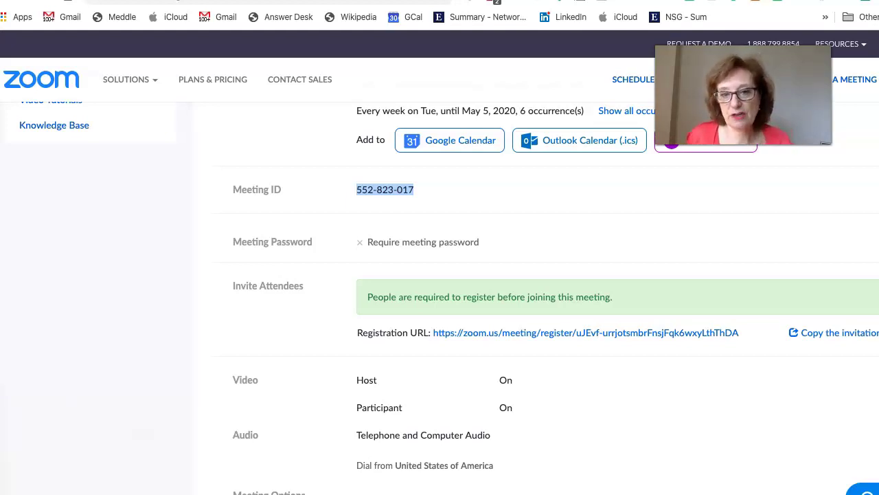
pyautogui.scroll(-5, 440, 298)
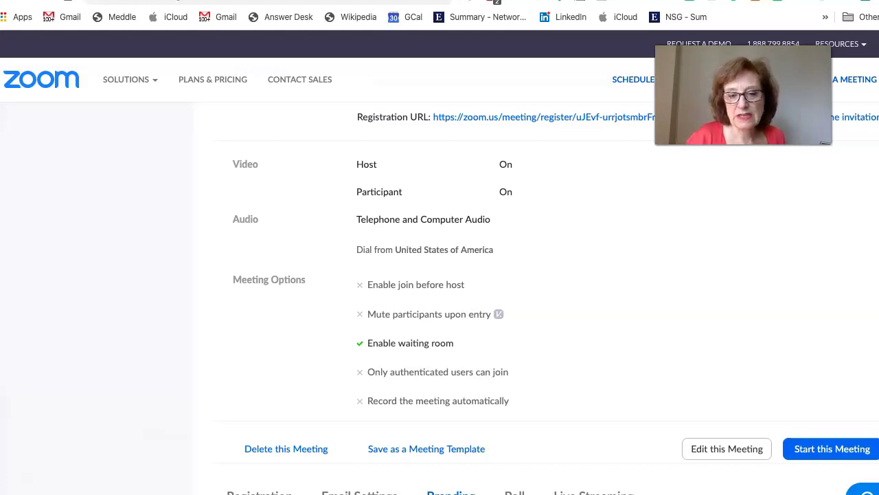
pyautogui.scroll(-3, 550, 302)
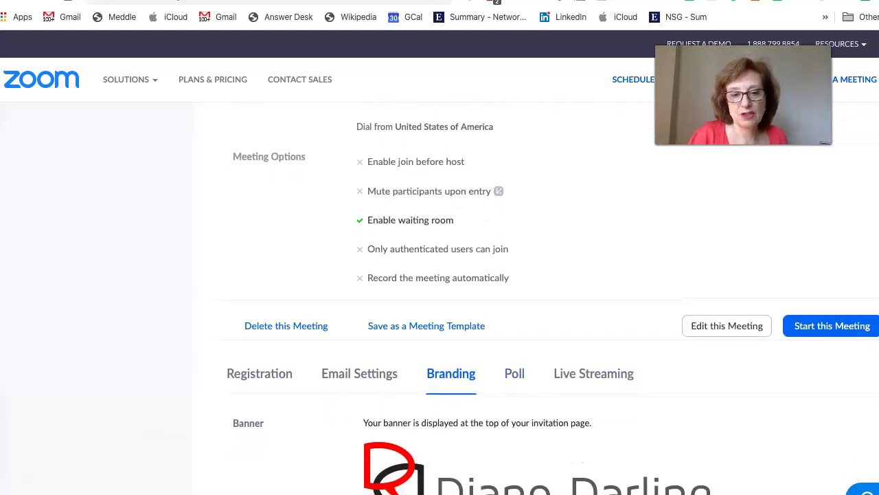
# Step: Examine the meeting's registration options and its branding settings, including the image requirements for the banner and logo
pyautogui.click(259, 373)
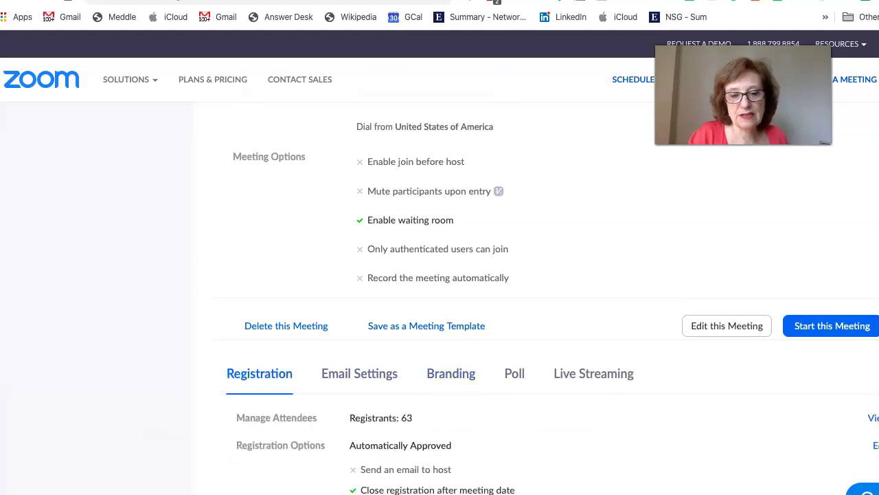
pyautogui.scroll(-3, 440, 275)
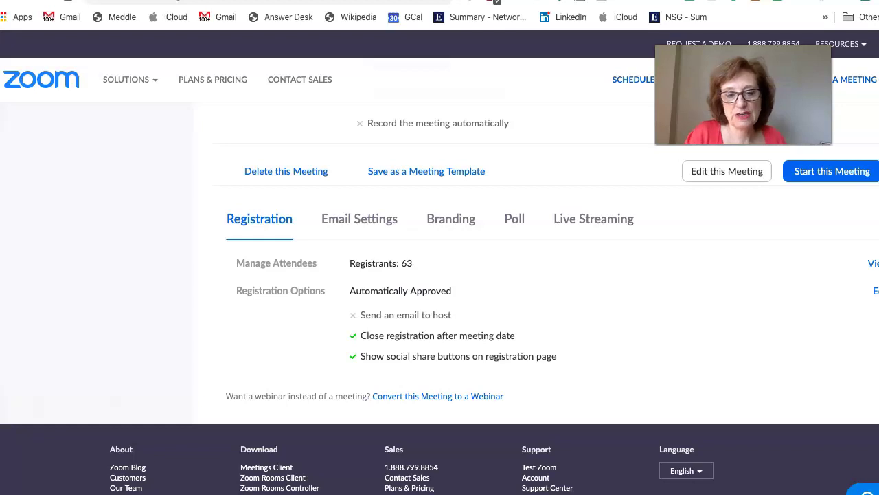
pyautogui.click(450, 219)
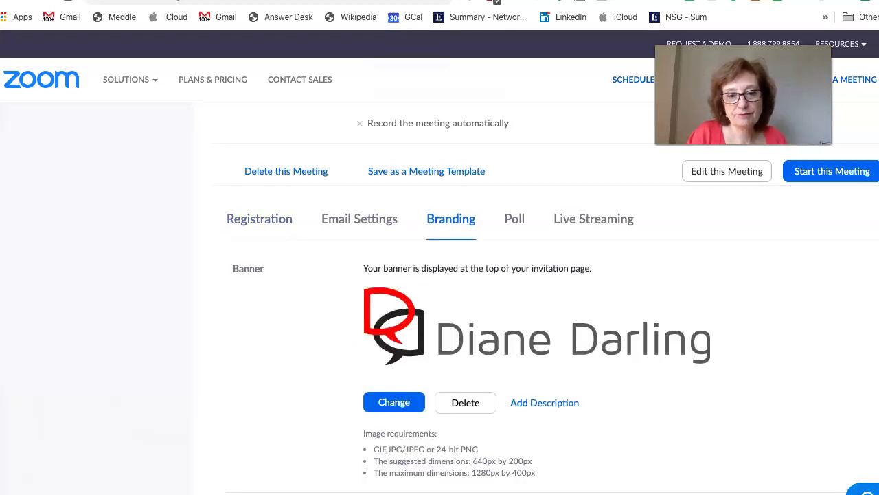
pyautogui.scroll(-5, 440, 295)
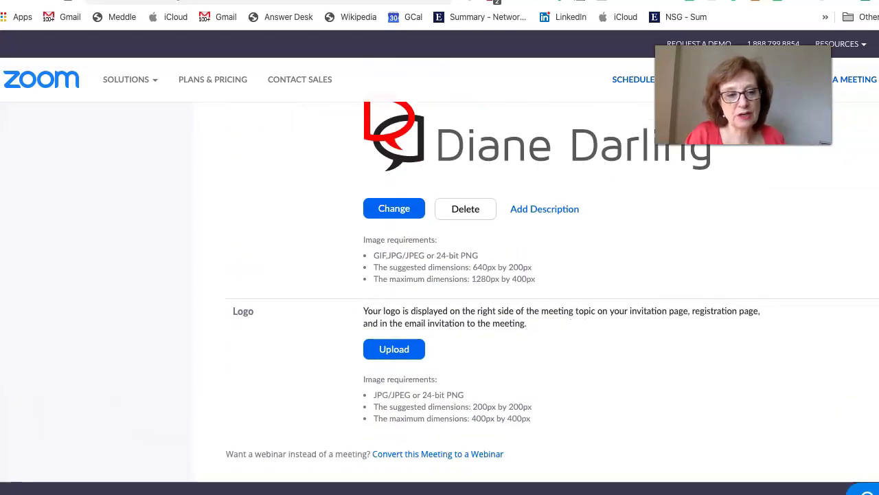
# Step: Switch to Safari to examine the Ex-Midwesterners in Boston registration page's banner, description and form, and return to the meeting's branding settings
pyautogui.click(15, 315)
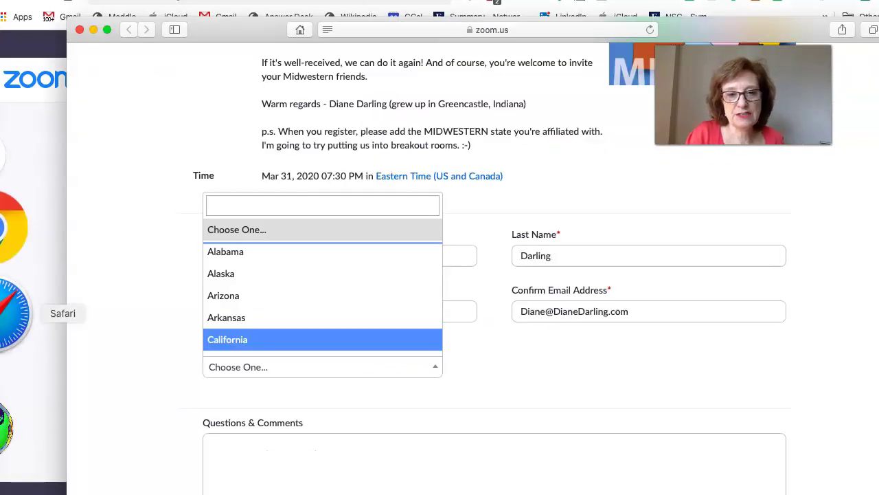
pyautogui.press('Up')
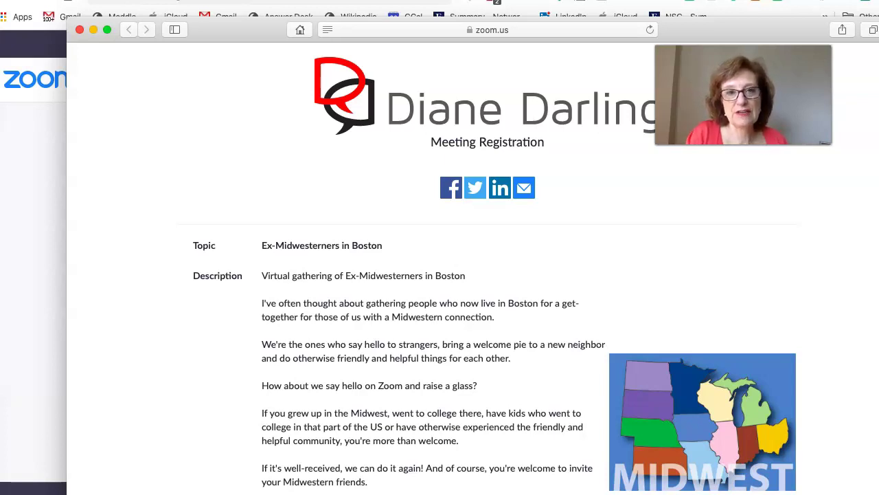
pyautogui.scroll(-3, 440, 275)
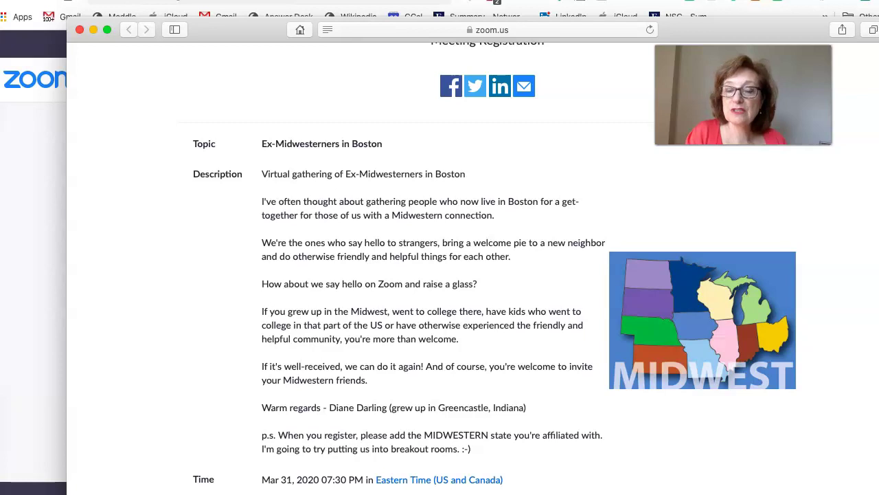
pyautogui.scroll(3, 440, 275)
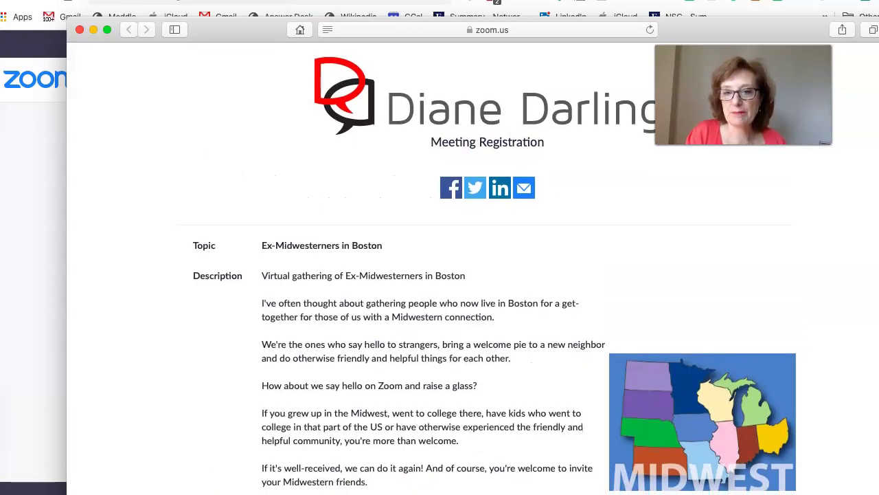
pyautogui.scroll(-15, 439, 274)
pyautogui.scroll(10, 440, 275)
pyautogui.scroll(3, 440, 275)
pyautogui.press('super+Tab')
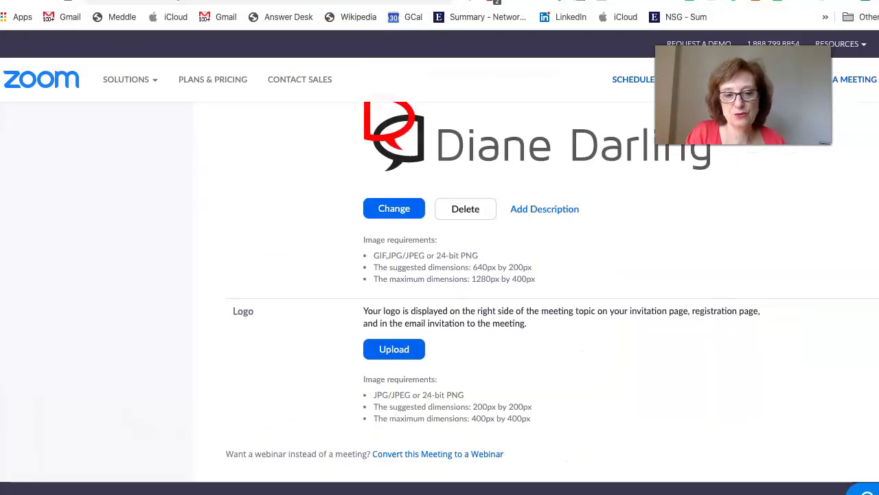
# Step: Check the meeting's poll settings and go back over its options, topic, description and schedule
pyautogui.scroll(5, 549, 302)
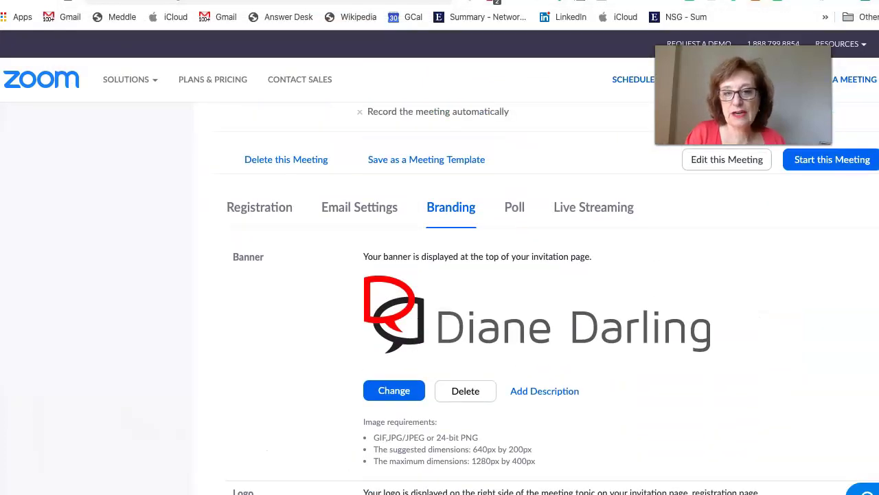
pyautogui.click(514, 207)
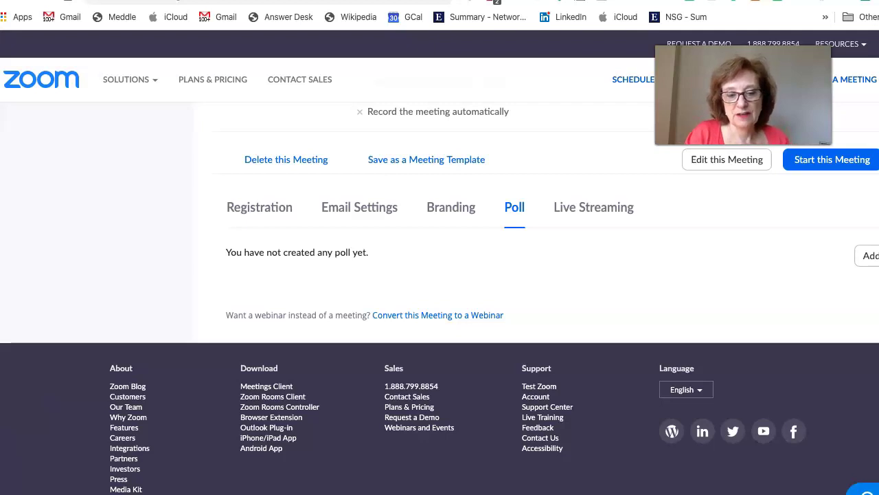
pyautogui.scroll(5, 440, 295)
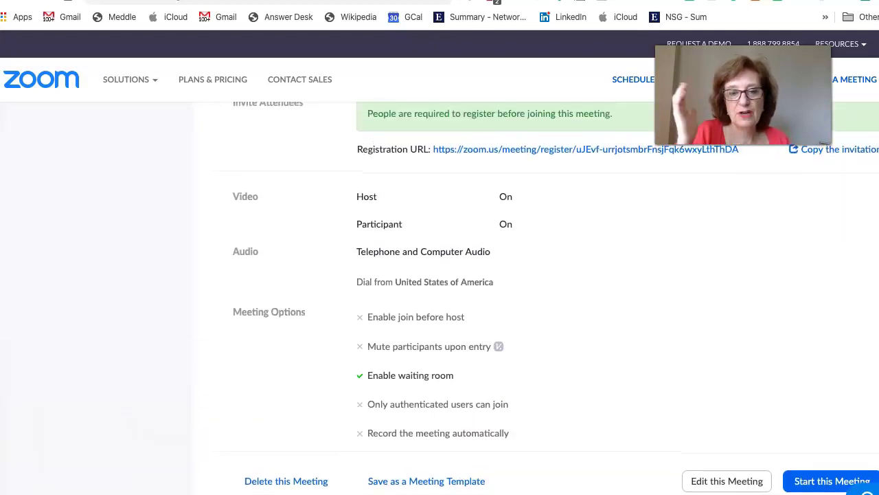
pyautogui.scroll(10, 439, 295)
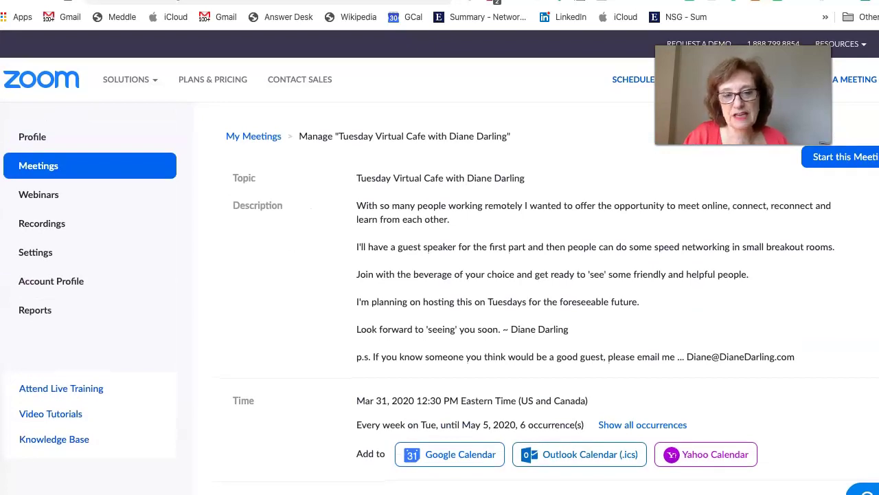
pyautogui.scroll(-1, 439, 310)
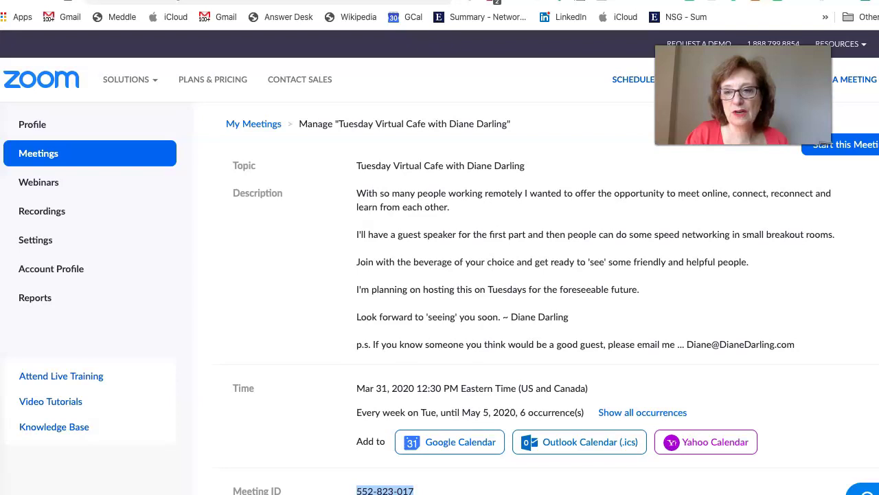
# Step: Host a new meeting with video on and allow the browser to open the Zoom application
pyautogui.moveTo(853, 79)
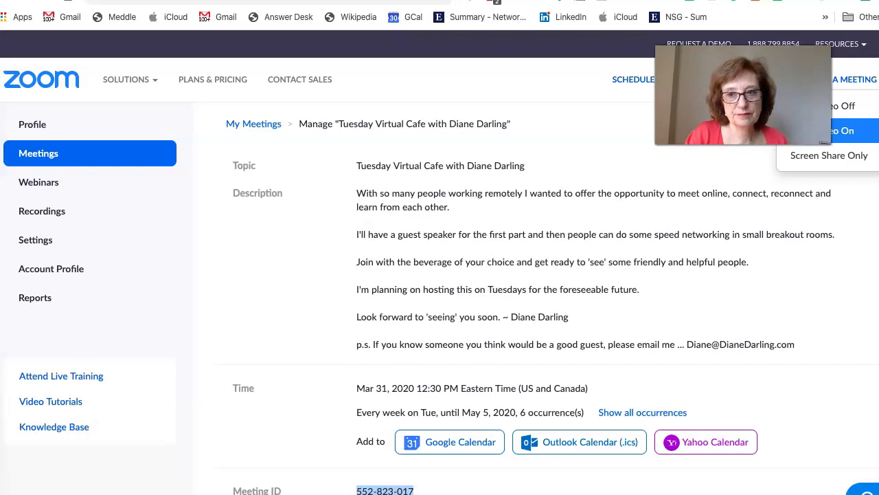
pyautogui.click(844, 130)
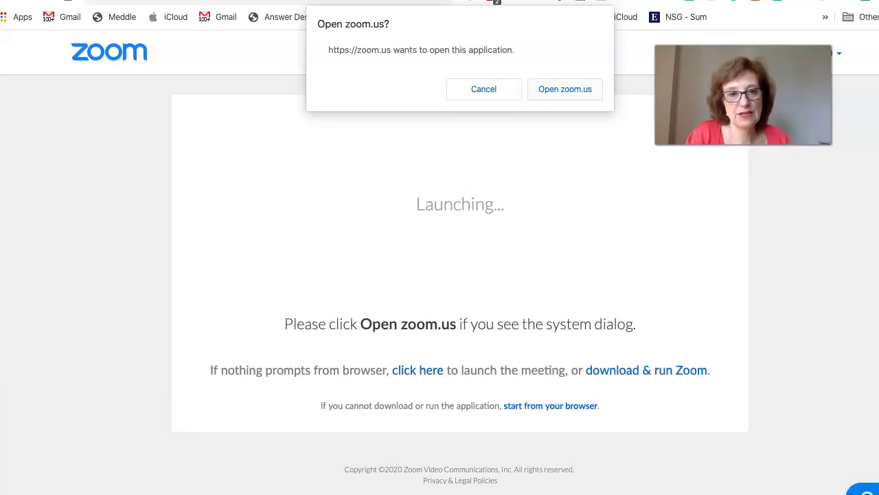
pyautogui.press('Return')
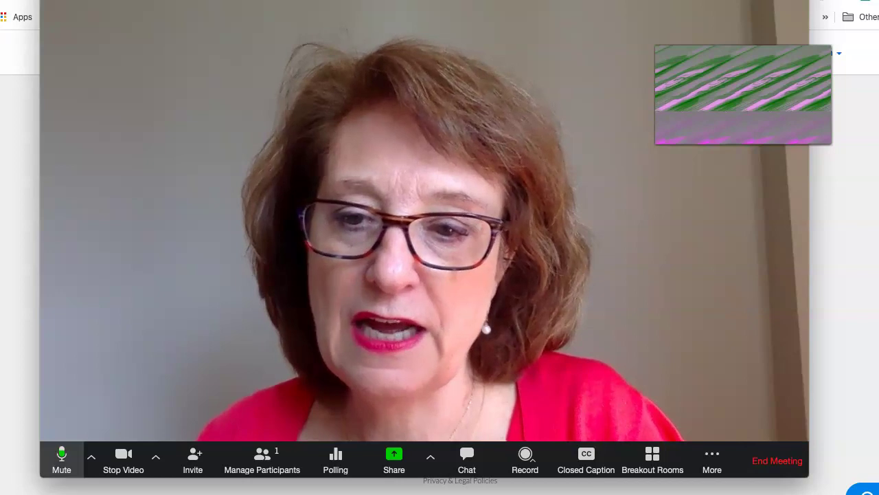
# Step: Mute and unmute the microphone, and turn the camera video off and on again
pyautogui.click(62, 456)
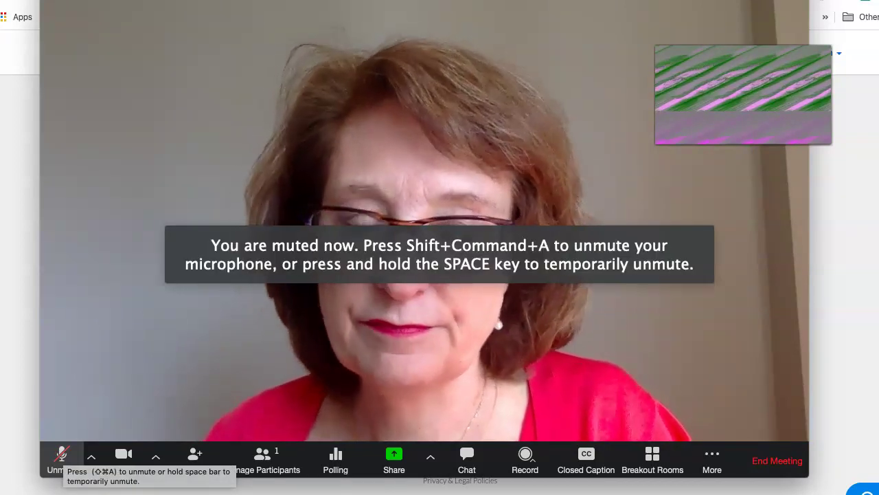
pyautogui.click(62, 457)
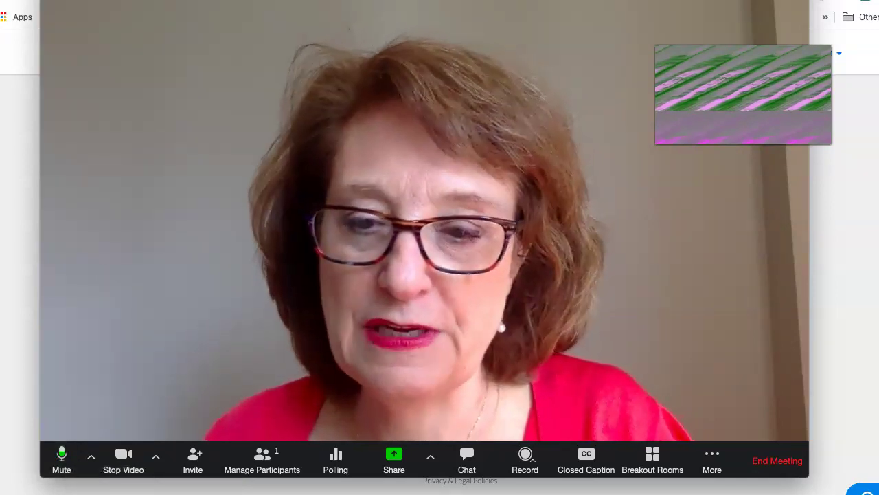
pyautogui.click(124, 456)
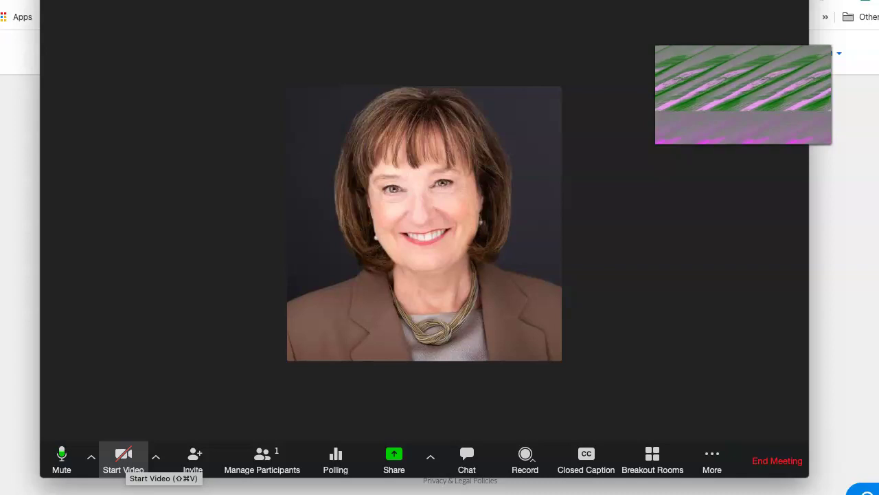
pyautogui.click(123, 457)
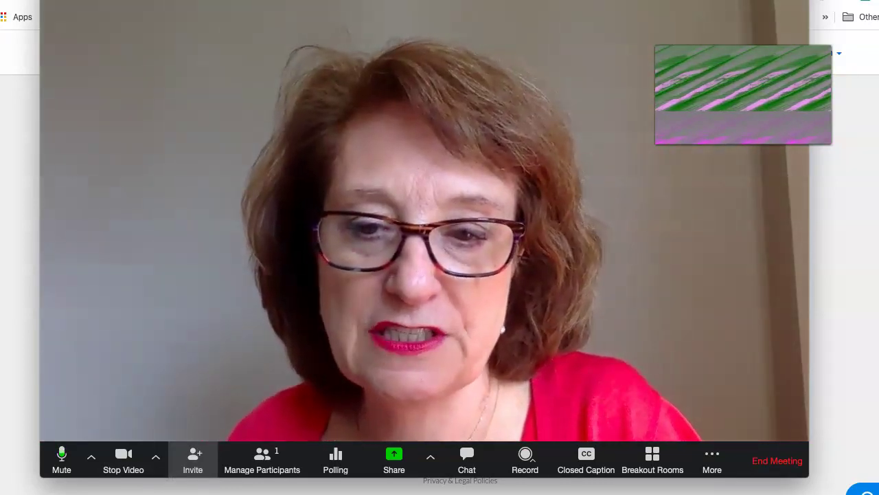
# Step: Copy the meeting URL from the invitation window and close that window
pyautogui.click(192, 459)
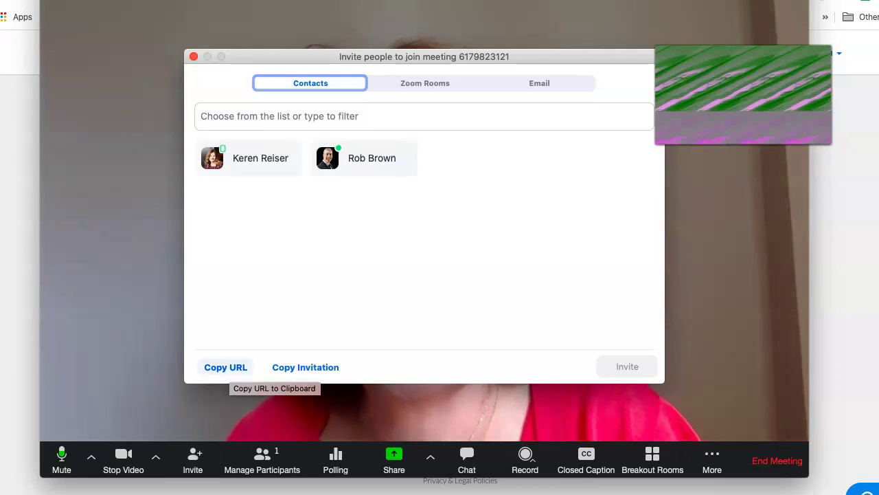
pyautogui.click(225, 367)
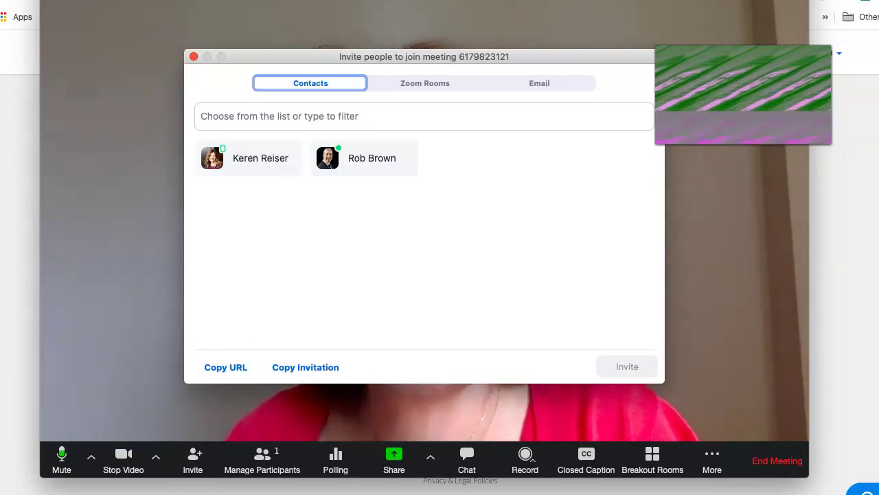
pyautogui.press('Escape')
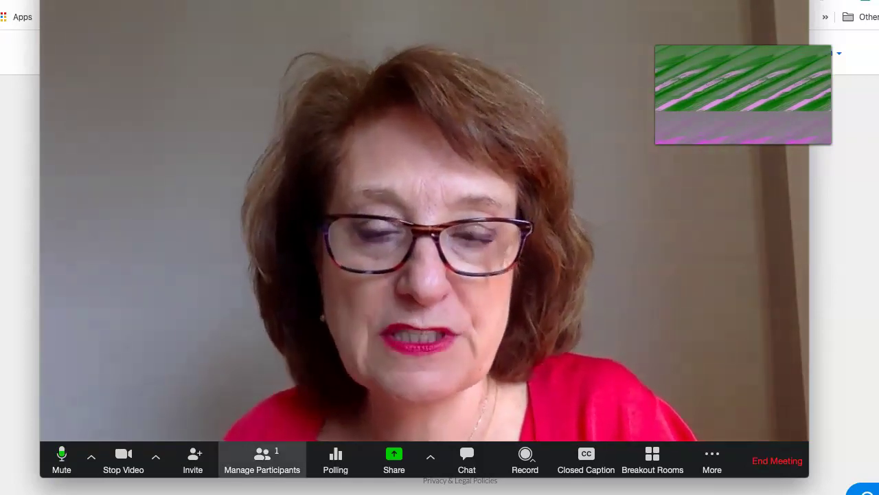
# Step: Show the meeting's participant list beside the video
pyautogui.click(261, 461)
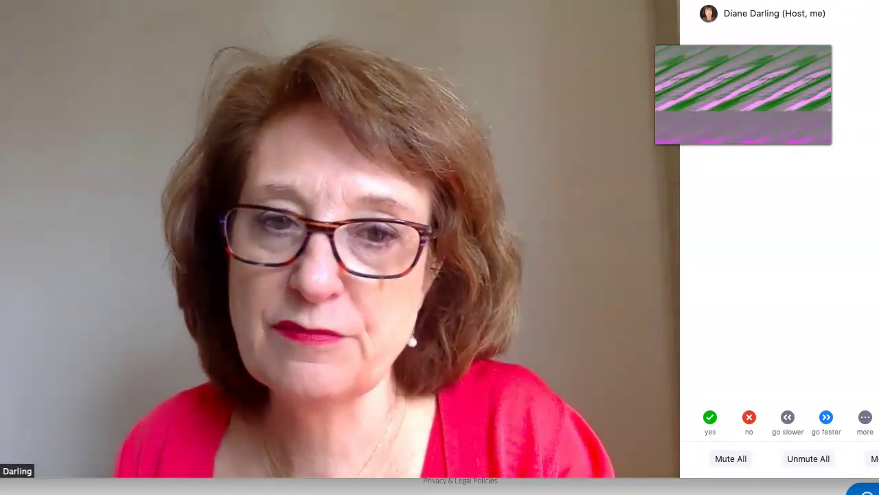
pyautogui.moveTo(273, 460)
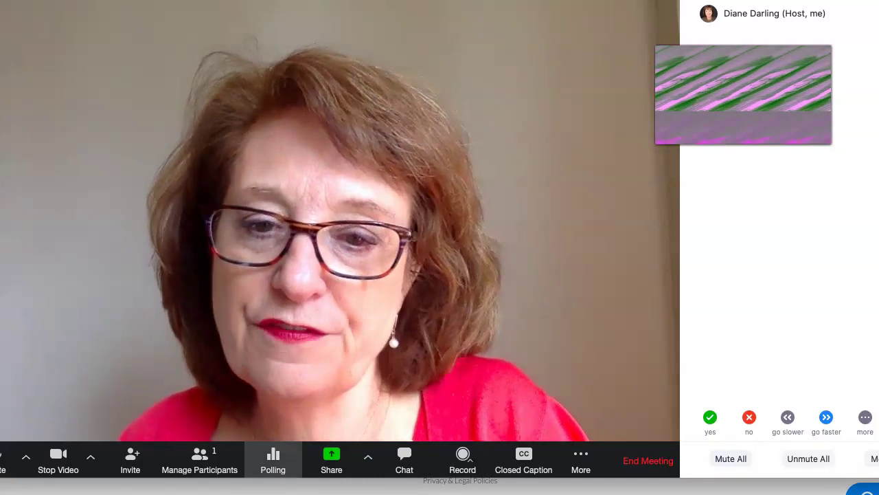